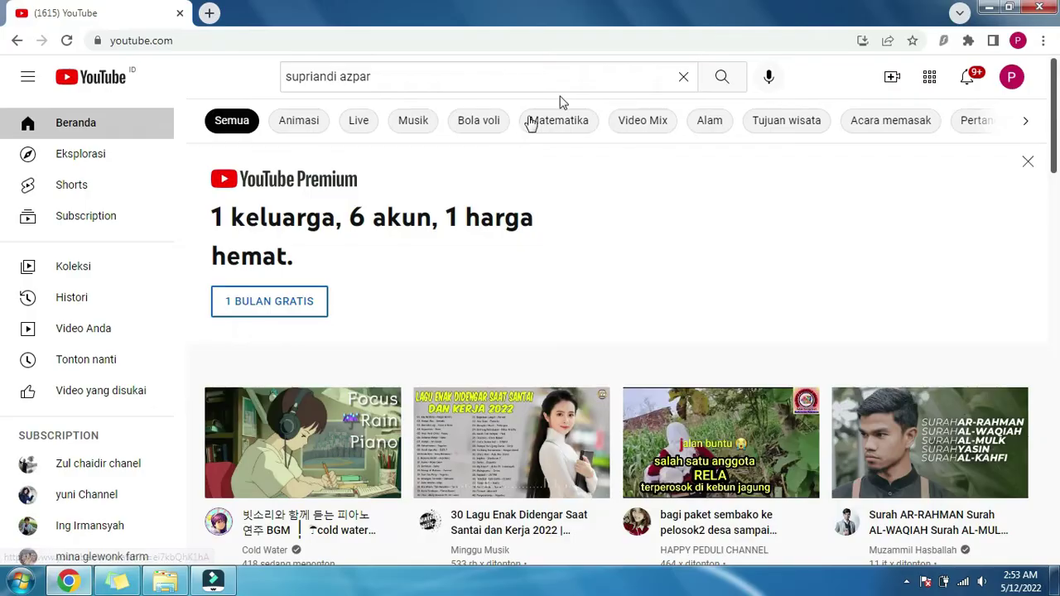
Search YouTube for the tutorial channel's name, open the channel and browse its playlists down to the Filmora one
{"action": "left_click", "coordinate": [594, 83]}
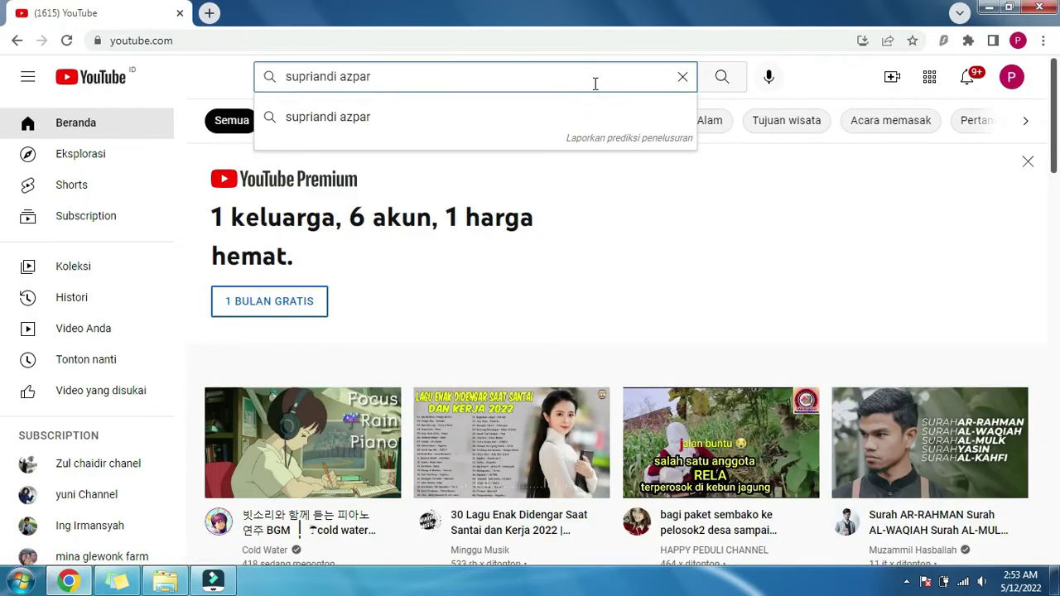
{"action": "key", "text": "Return"}
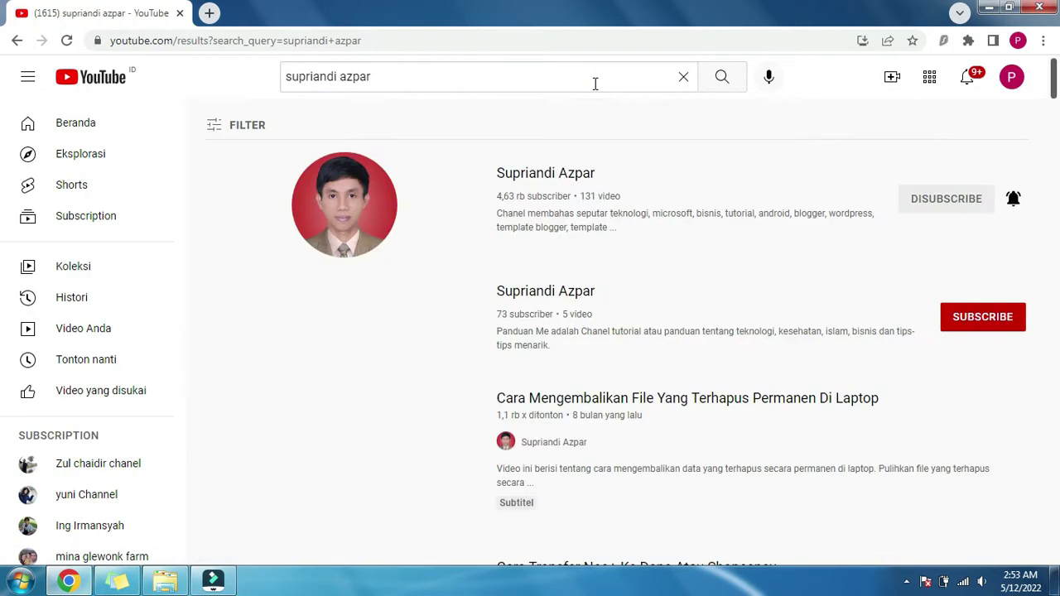
{"action": "left_click", "coordinate": [553, 181]}
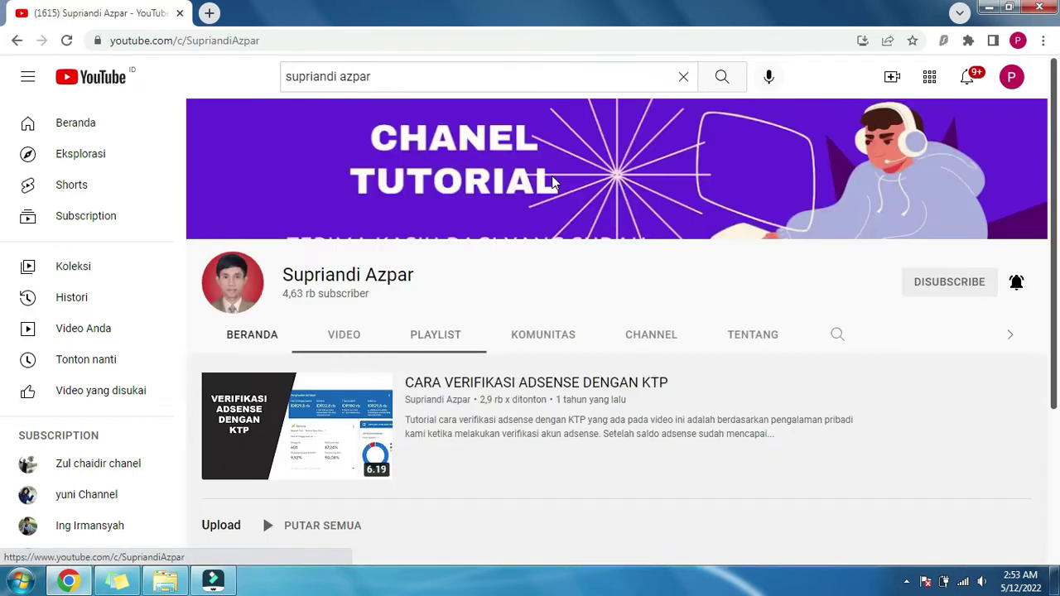
{"action": "left_click", "coordinate": [428, 333]}
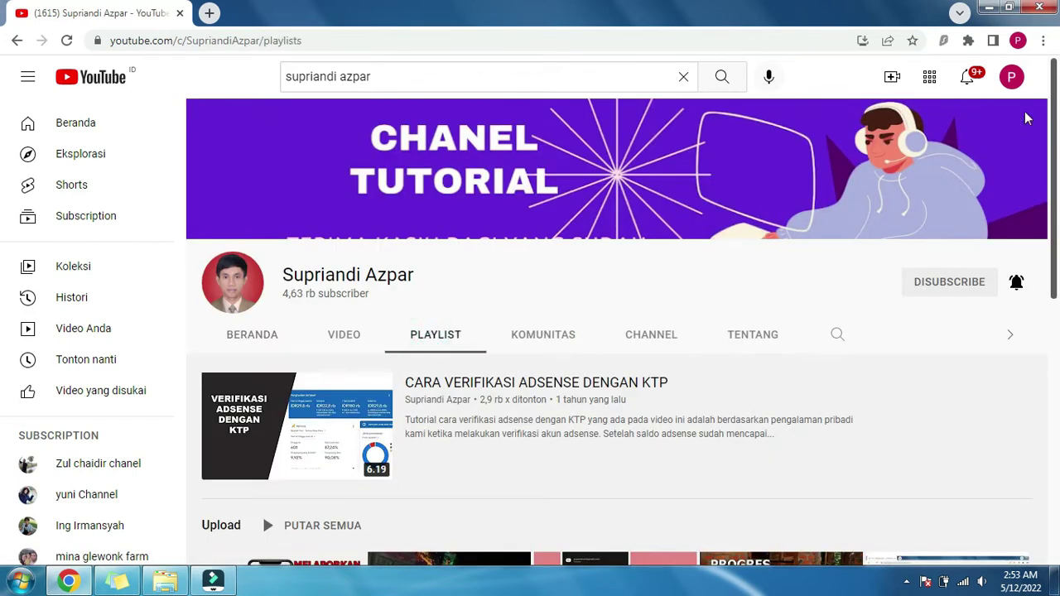
{"action": "scroll", "coordinate": [1053, 132], "scroll_direction": "down", "scroll_amount": 1}
{"action": "scroll", "coordinate": [1050, 166], "scroll_direction": "down", "scroll_amount": 3}
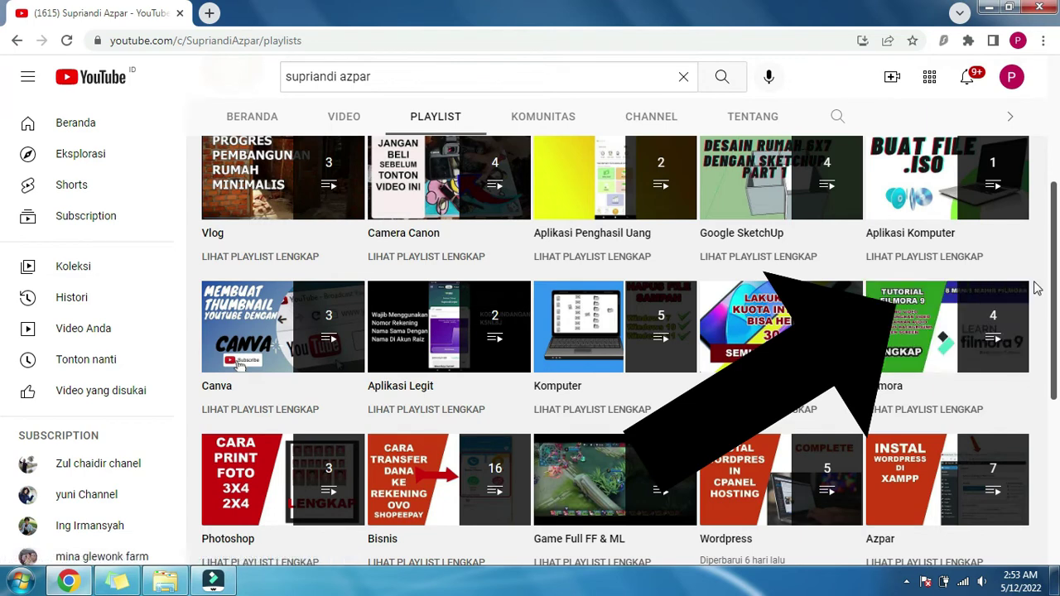
Switch to Wondershare Filmora and create a new 16:9 (Widescreen) project
{"action": "left_click", "coordinate": [214, 582]}
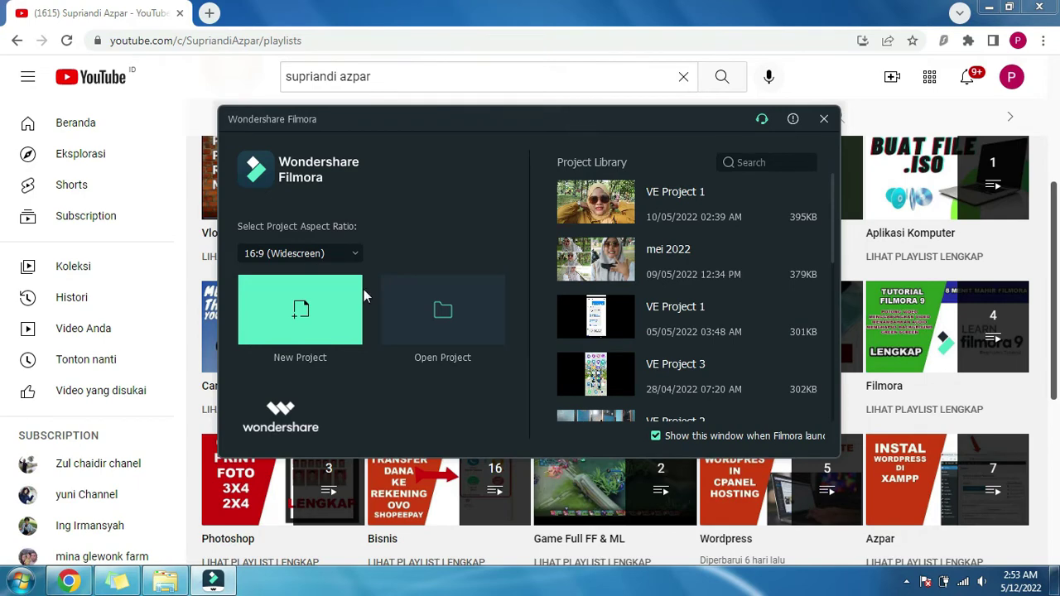
{"action": "left_click", "coordinate": [317, 315]}
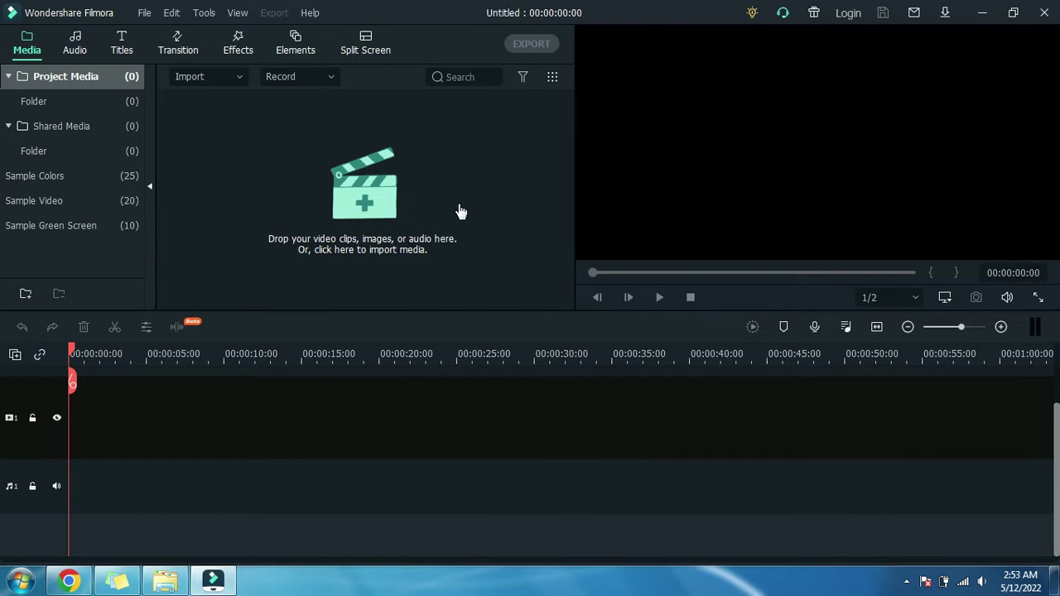
Import IMG_5759.JPG, IMG_5760 - Copy.JPG, IMG_5760.JPG and My Video.mp4 from the OPENING folder into the project media
{"action": "left_click", "coordinate": [166, 580]}
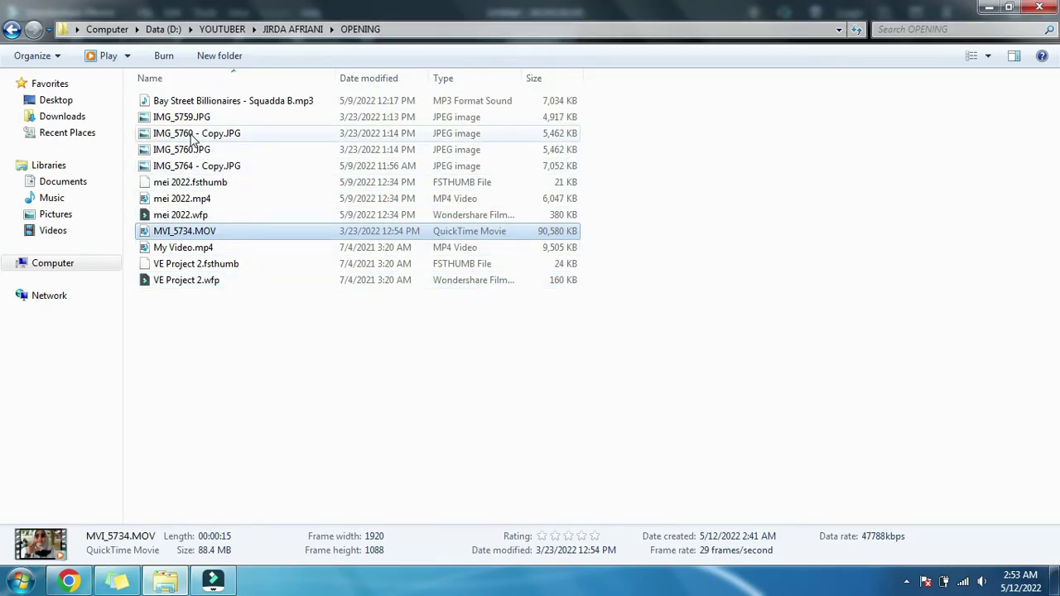
{"action": "left_click", "coordinate": [184, 118]}
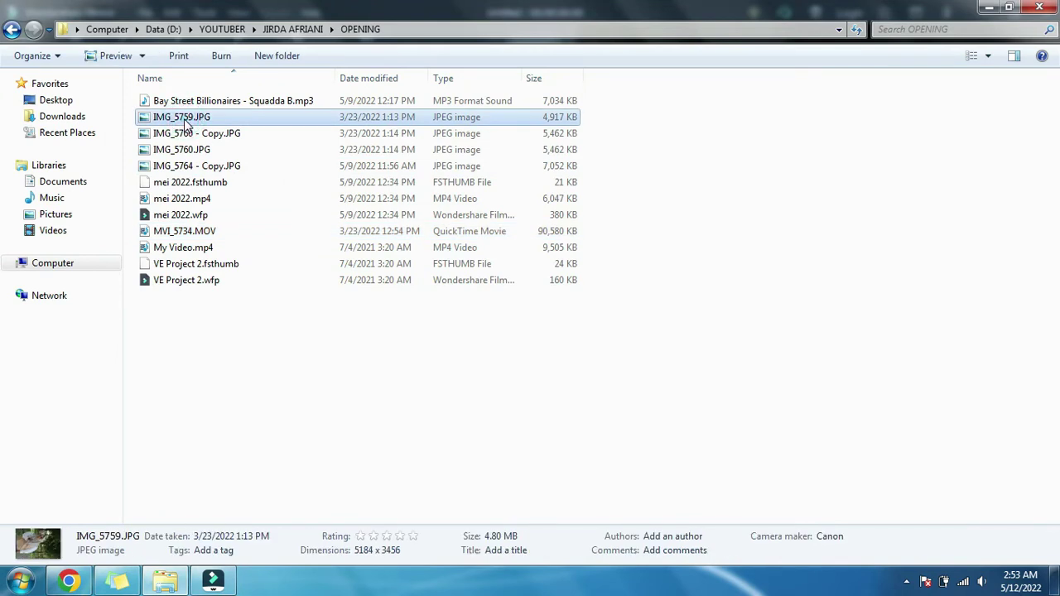
{"action": "key", "text": "shift+Down"}
{"action": "key", "text": "shift+Down"}
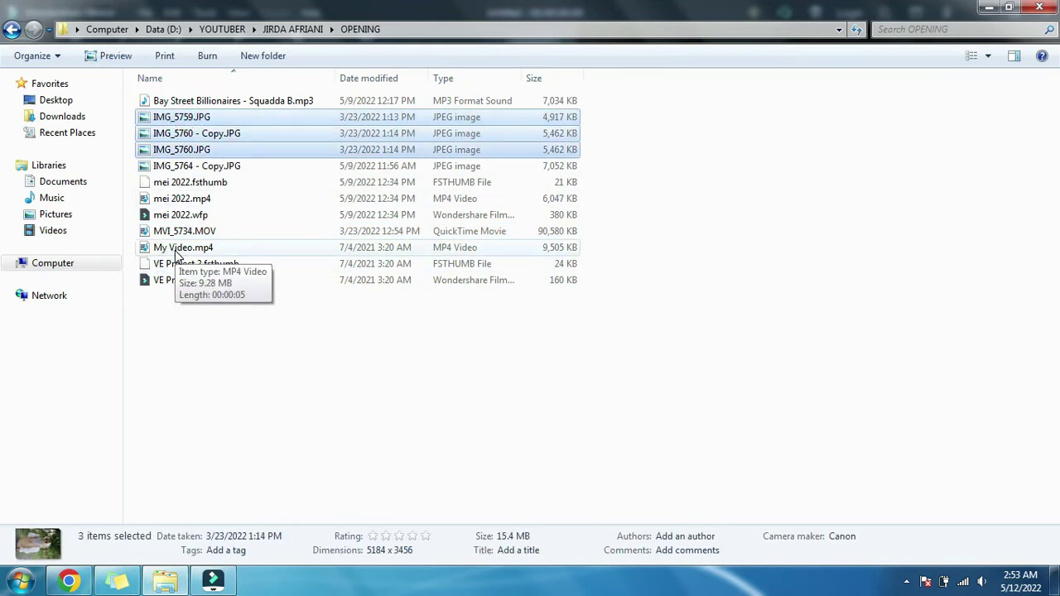
{"action": "left_click", "coordinate": [175, 252], "text": "ctrl"}
{"action": "left_click_drag", "start_coordinate": [207, 135], "coordinate": [301, 196]}
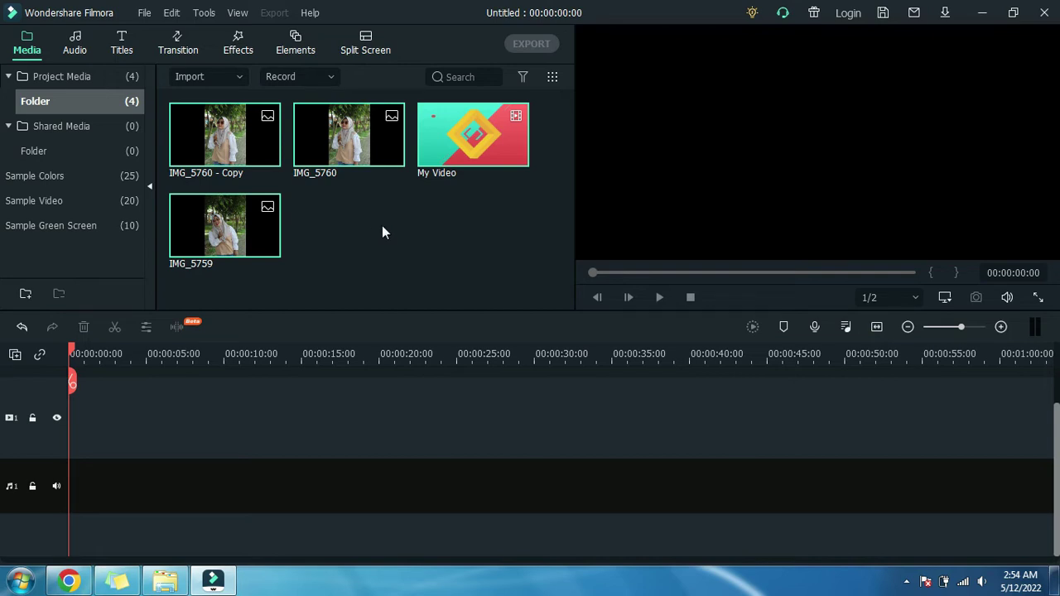
Delete the My Video clip from the project media
{"action": "mouse_move", "coordinate": [455, 161]}
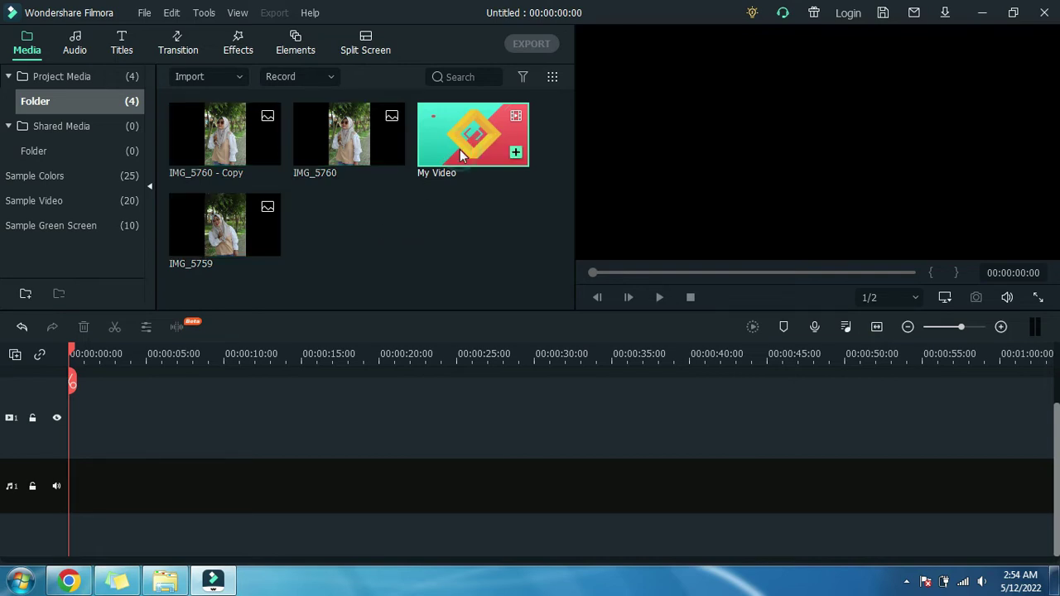
{"action": "key", "text": "Delete"}
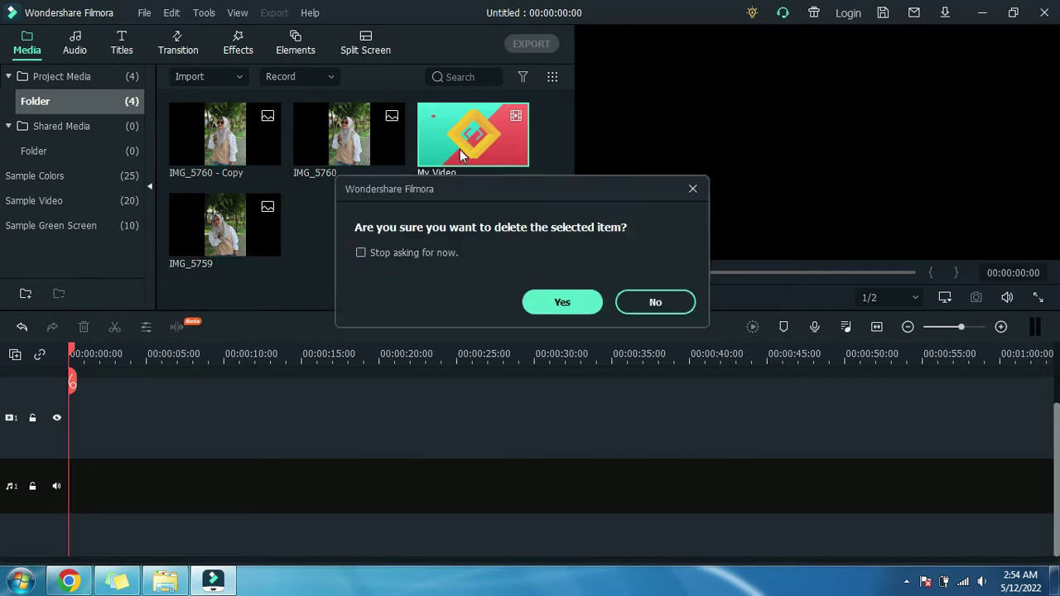
{"action": "left_click", "coordinate": [557, 302]}
Import MVI_5734.MOV from the OPENING folder into the project media
{"action": "left_click", "coordinate": [165, 580]}
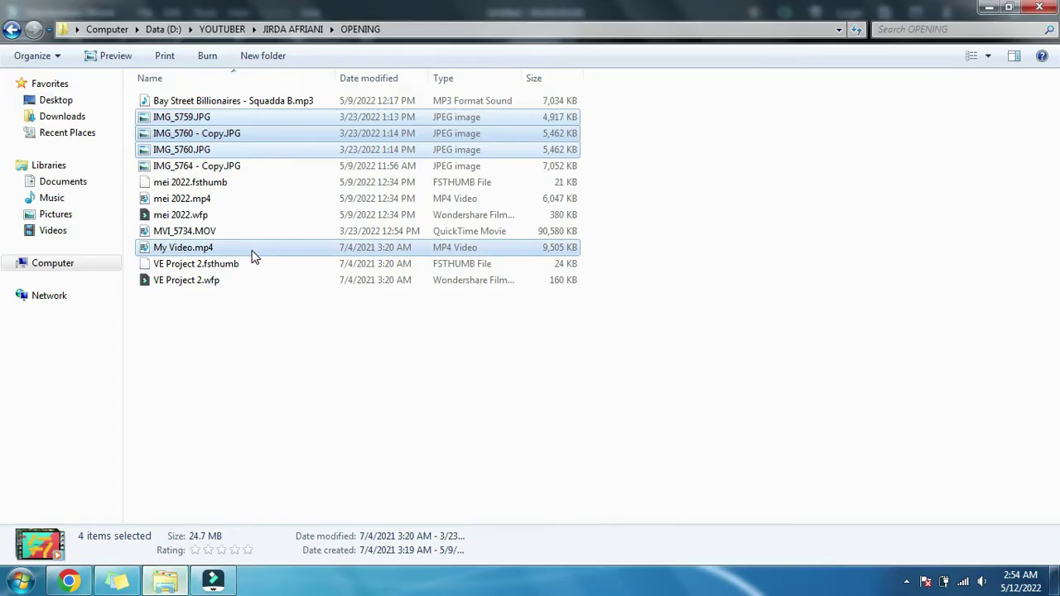
{"action": "left_click", "coordinate": [194, 315]}
{"action": "left_click", "coordinate": [185, 215]}
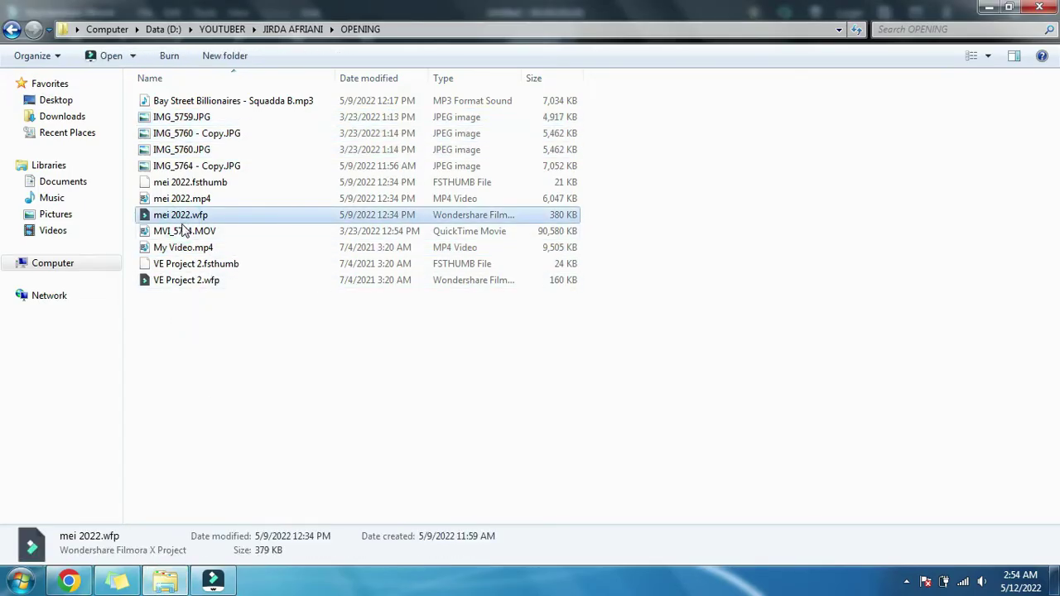
{"action": "left_click", "coordinate": [180, 232]}
{"action": "left_click_drag", "start_coordinate": [180, 234], "coordinate": [404, 266]}
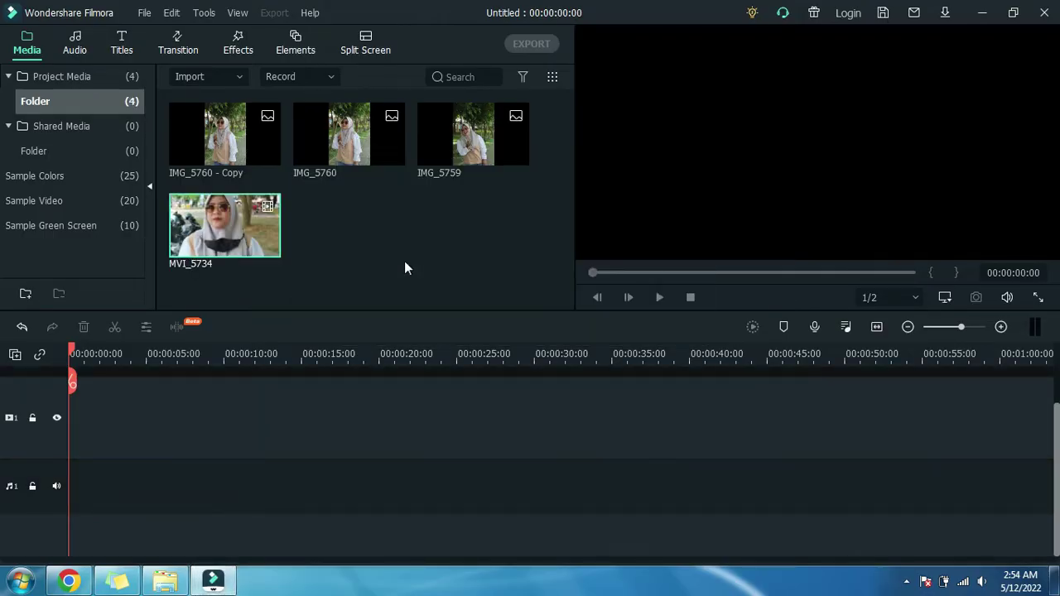
Add the Split Screen 14 layout at the start of video track 1 and accept its default settings
{"action": "left_click", "coordinate": [368, 50]}
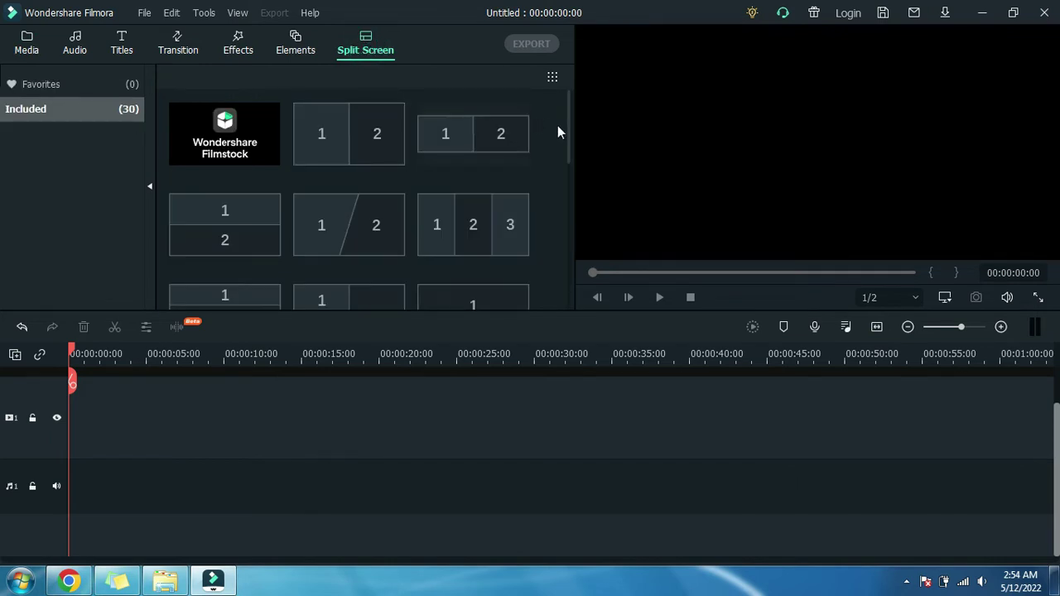
{"action": "left_click_drag", "start_coordinate": [568, 133], "coordinate": [549, 221]}
{"action": "mouse_move", "coordinate": [487, 237]}
{"action": "left_click_drag", "start_coordinate": [465, 234], "coordinate": [669, 175]}
{"action": "mouse_move", "coordinate": [516, 252]}
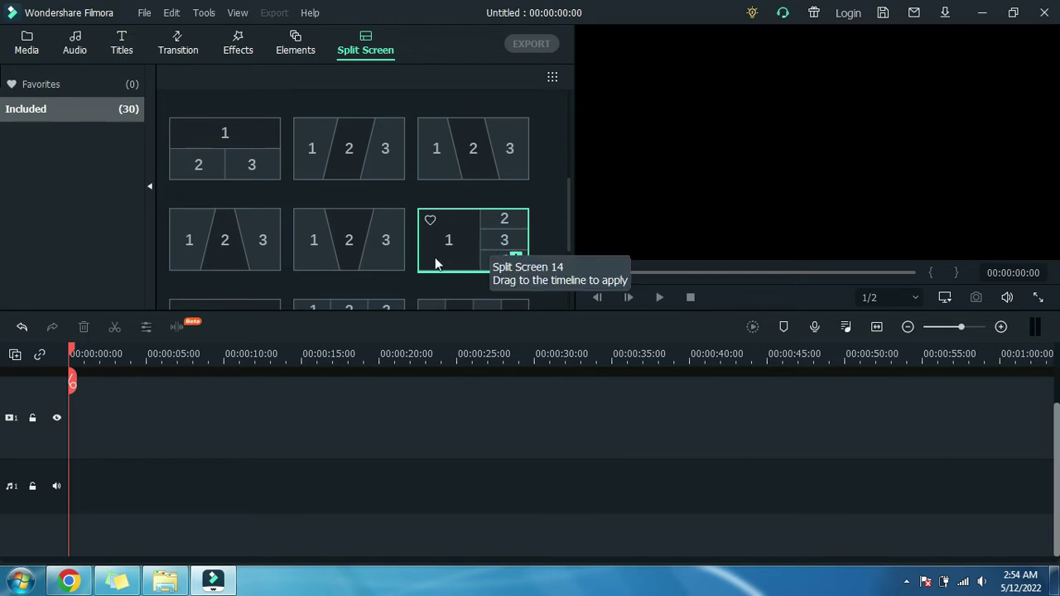
{"action": "left_click_drag", "start_coordinate": [456, 233], "coordinate": [71, 440]}
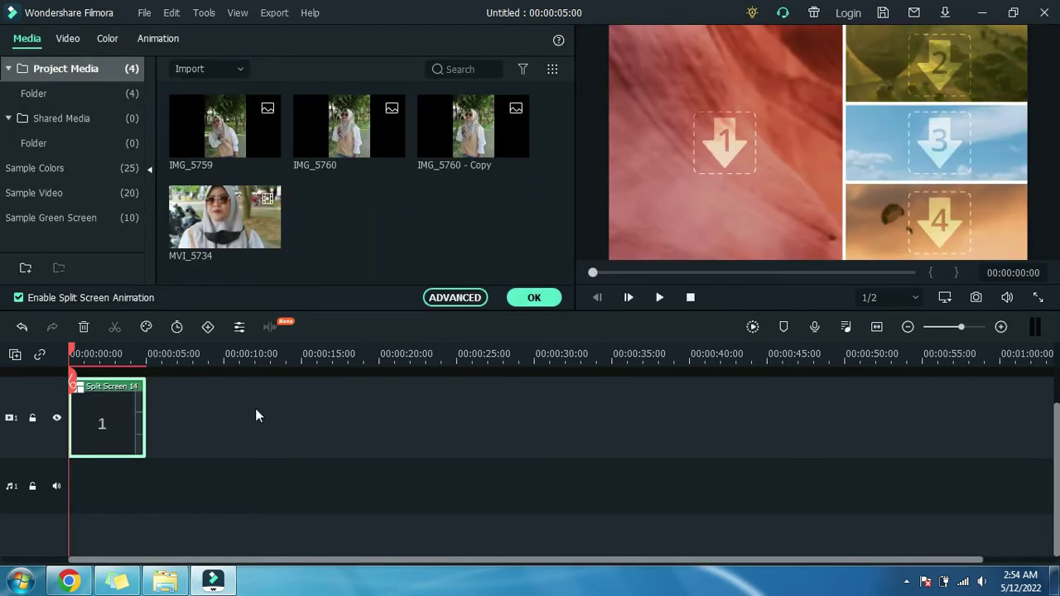
{"action": "left_click", "coordinate": [534, 298]}
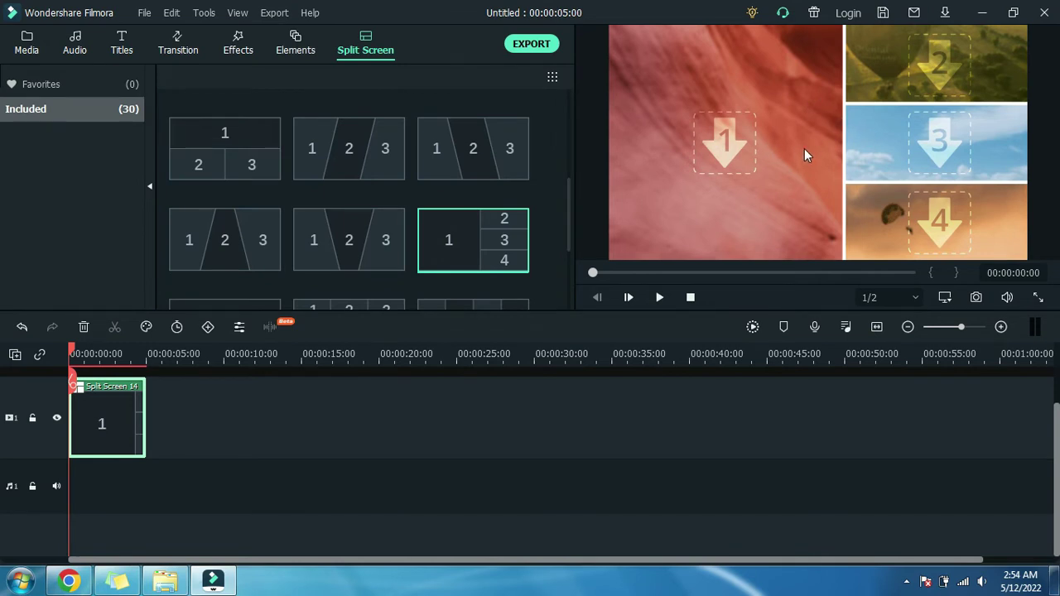
Place IMG_5759 in area 2 of the split screen, then enlarge and reposition it to fill the frame around the face
{"action": "left_click", "coordinate": [39, 49]}
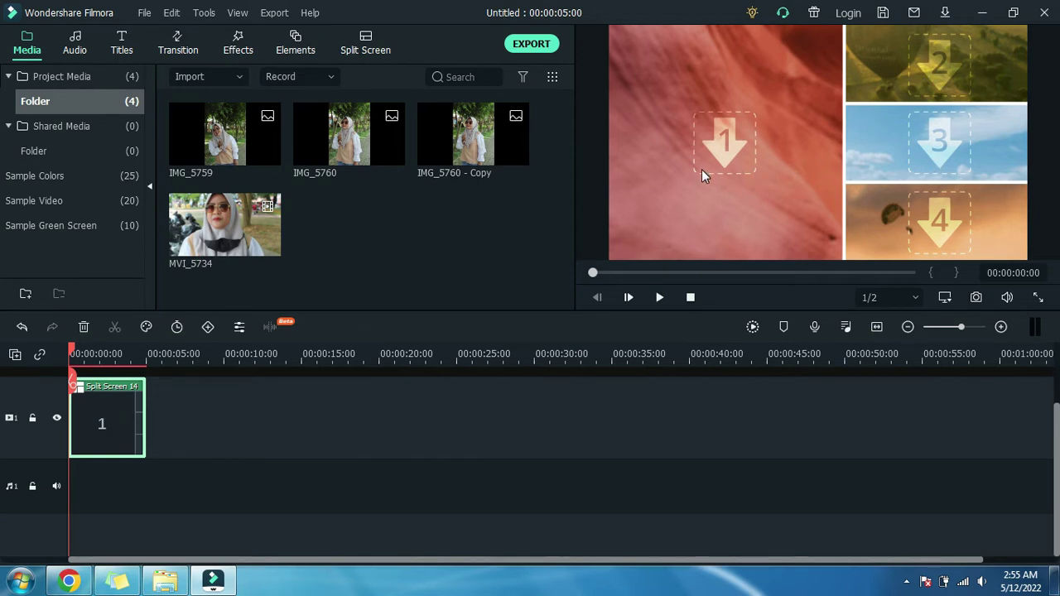
{"action": "left_click_drag", "start_coordinate": [228, 132], "coordinate": [906, 51]}
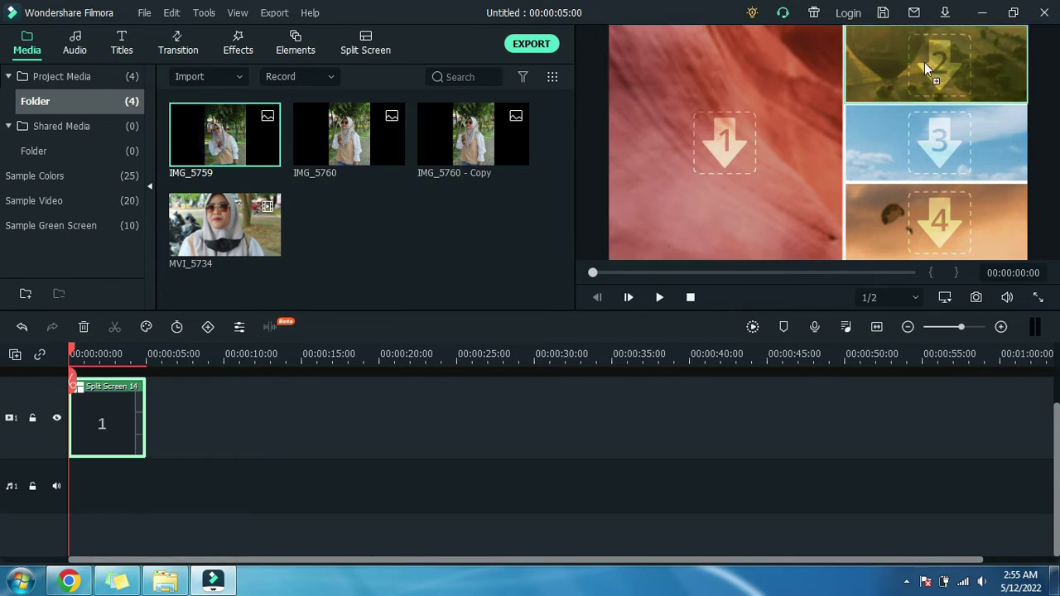
{"action": "left_click_drag", "start_coordinate": [924, 62], "coordinate": [924, 63]}
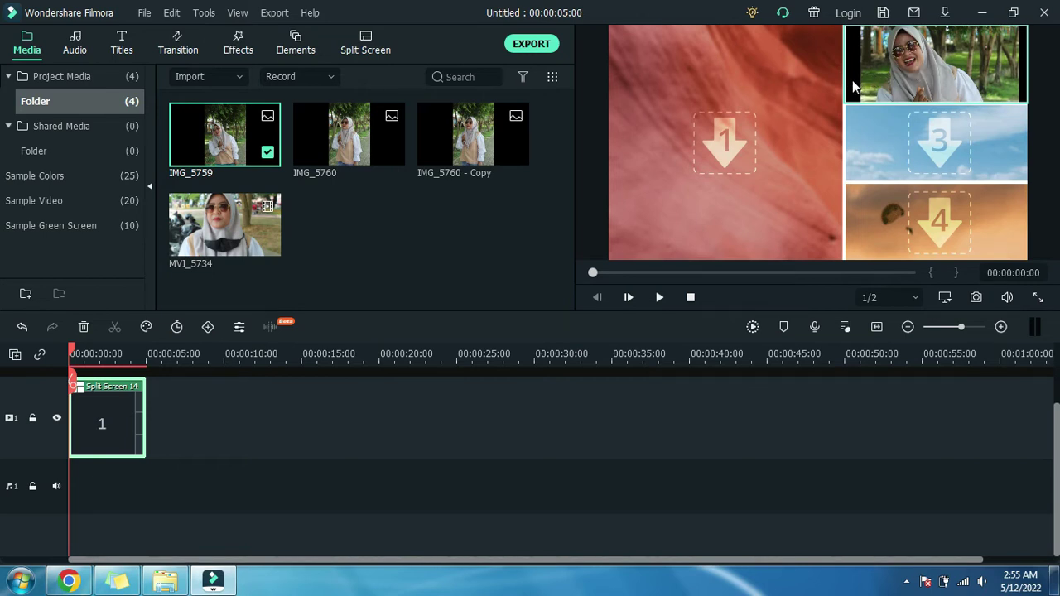
{"action": "left_click", "coordinate": [920, 71]}
{"action": "left_click_drag", "start_coordinate": [972, 101], "coordinate": [975, 102]}
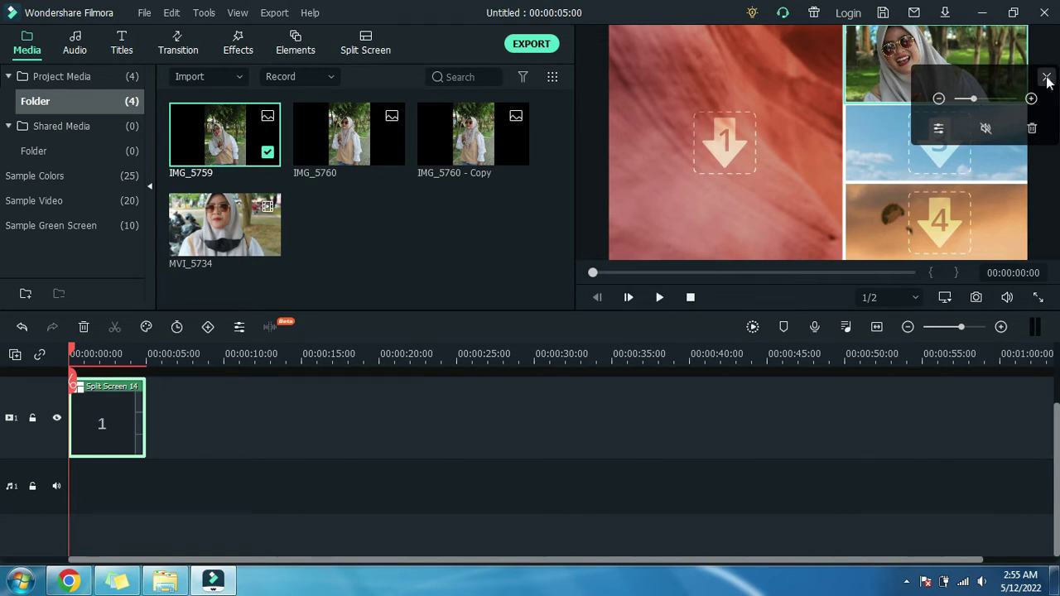
{"action": "left_click", "coordinate": [940, 53]}
{"action": "left_click_drag", "start_coordinate": [940, 53], "coordinate": [940, 65]}
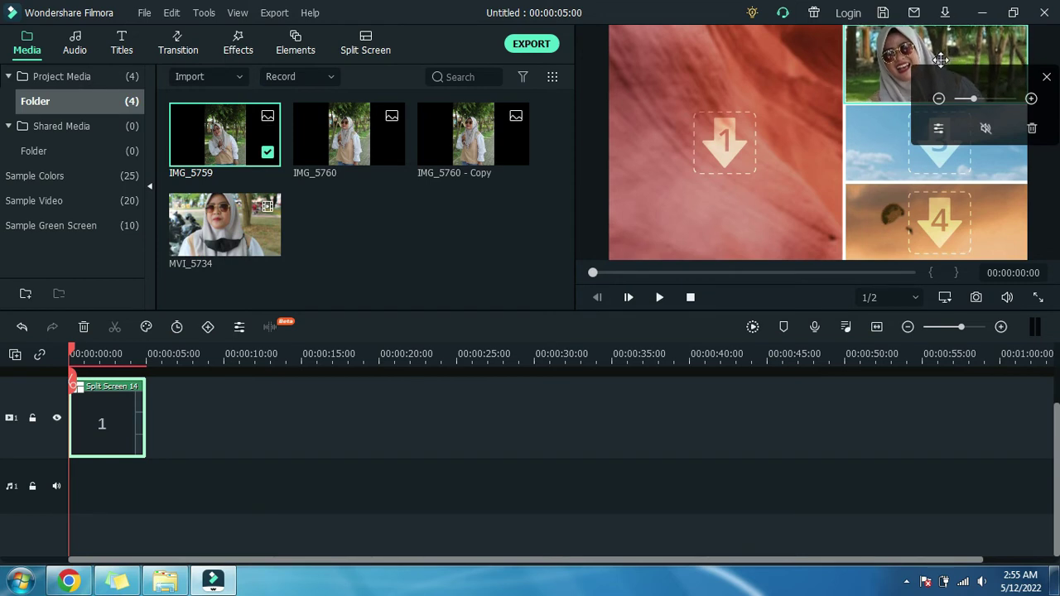
{"action": "left_click", "coordinate": [1046, 77]}
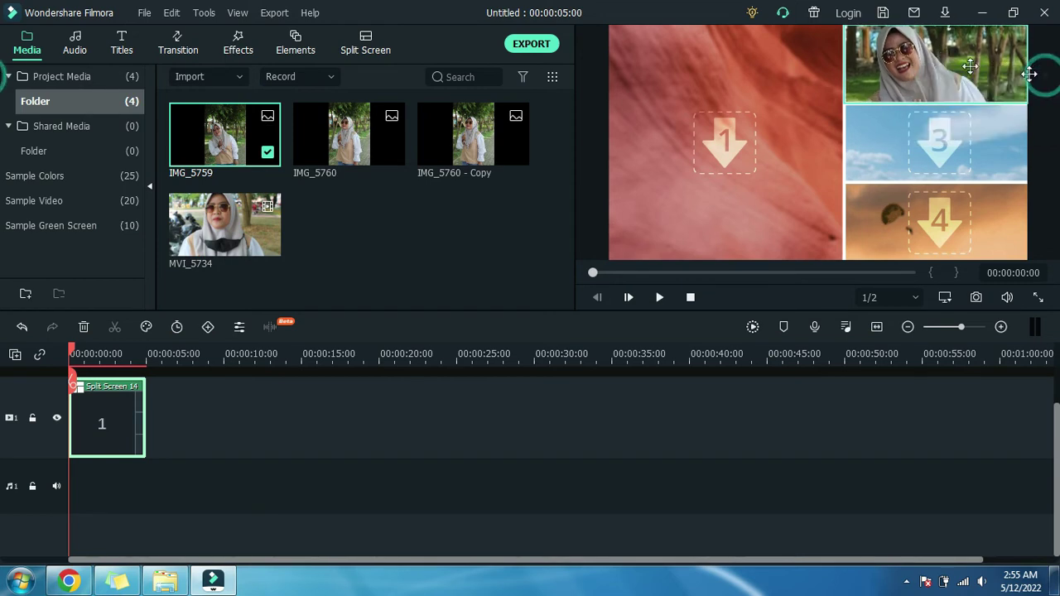
Place IMG_5760 in area 3 of the split screen, then enlarge it and shift it down to show the face
{"action": "left_click", "coordinate": [339, 141]}
{"action": "left_click_drag", "start_coordinate": [339, 141], "coordinate": [603, 168]}
{"action": "left_click_drag", "start_coordinate": [904, 135], "coordinate": [885, 141]}
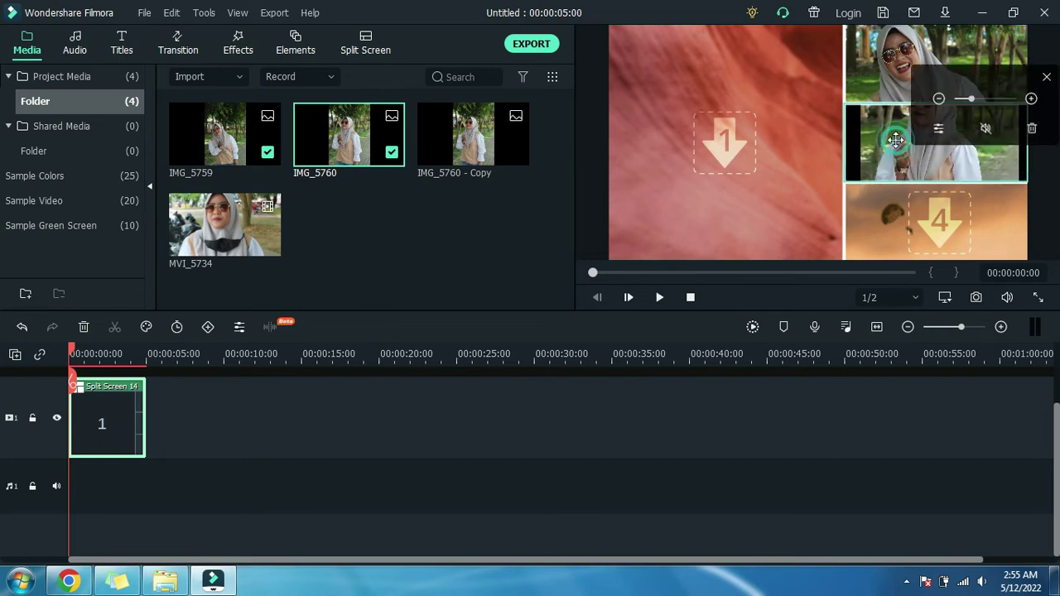
{"action": "left_click_drag", "start_coordinate": [977, 100], "coordinate": [983, 100]}
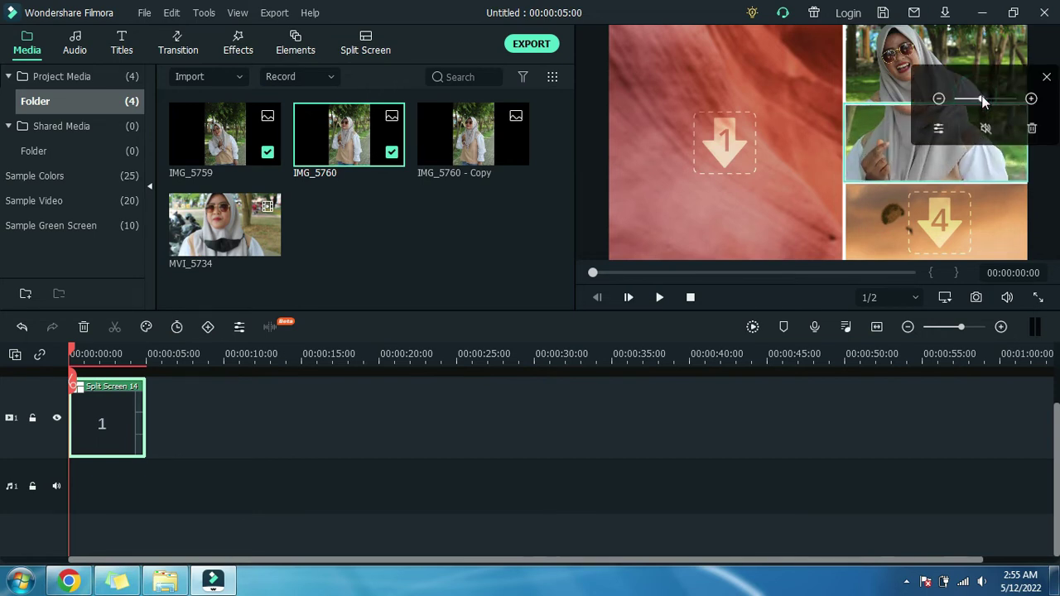
{"action": "left_click", "coordinate": [876, 130]}
{"action": "left_click_drag", "start_coordinate": [880, 153], "coordinate": [880, 163]}
{"action": "left_click_drag", "start_coordinate": [976, 79], "coordinate": [544, 142]}
{"action": "left_click_drag", "start_coordinate": [922, 134], "coordinate": [928, 174]}
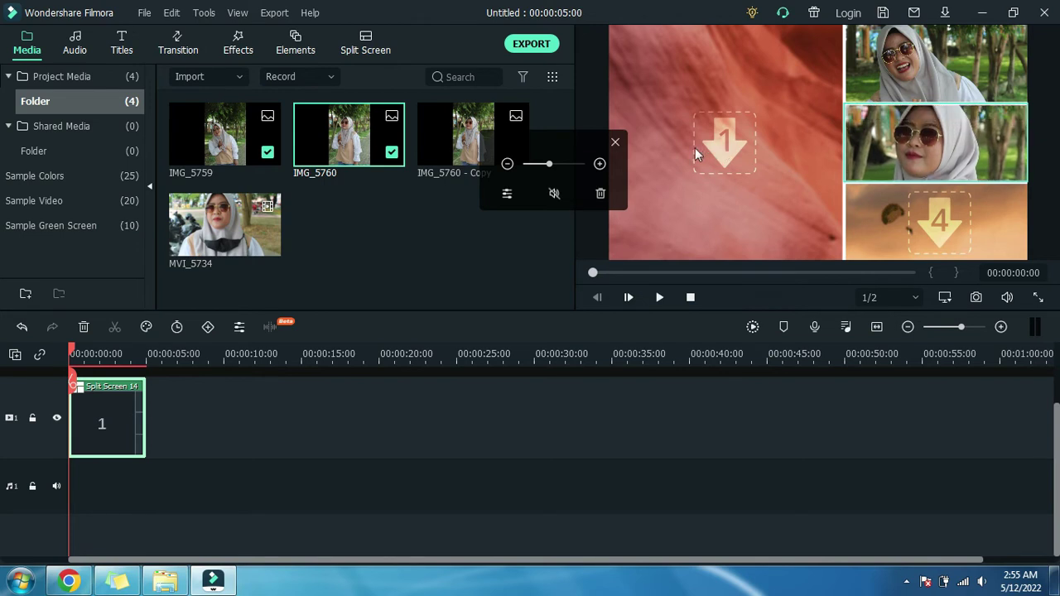
{"action": "left_click", "coordinate": [615, 143]}
Place IMG_5760 - Copy in area 4 of the split screen, then enlarge it and shift it down to show the face
{"action": "left_click_drag", "start_coordinate": [461, 129], "coordinate": [902, 227]}
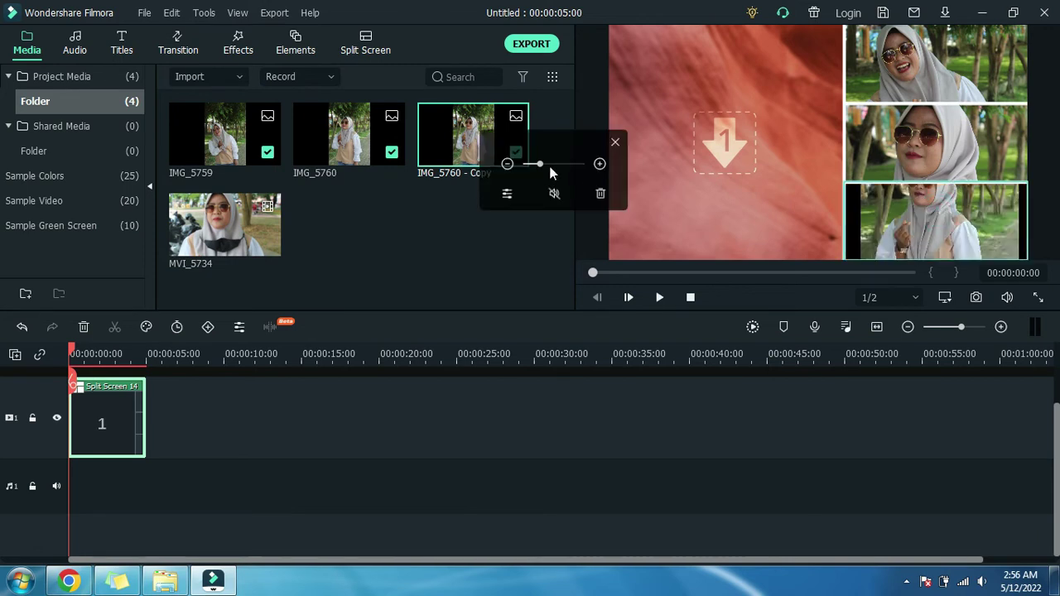
{"action": "left_click_drag", "start_coordinate": [544, 166], "coordinate": [547, 166]}
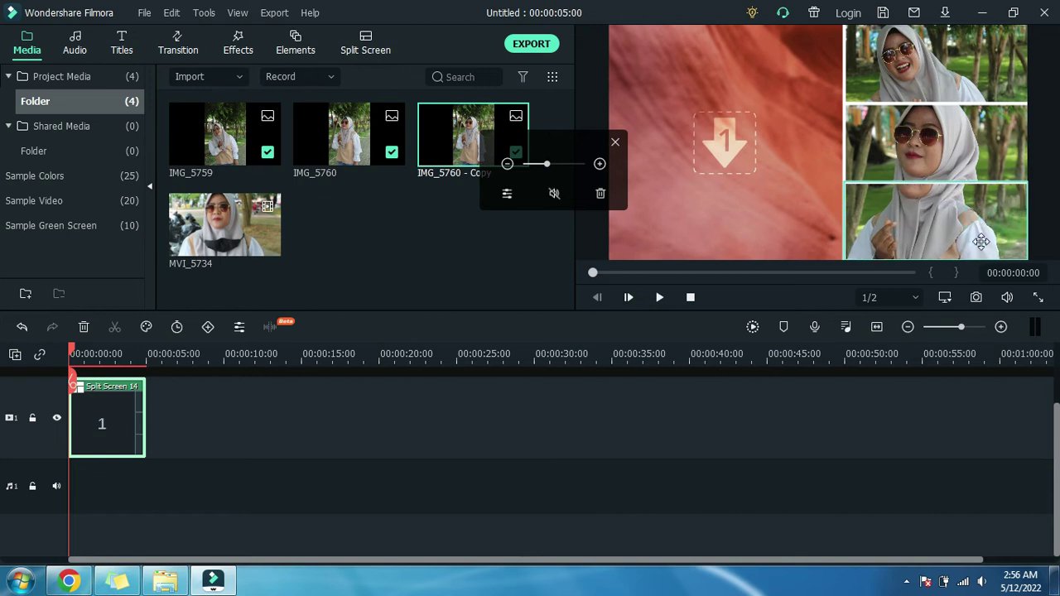
{"action": "left_click_drag", "start_coordinate": [981, 244], "coordinate": [979, 308]}
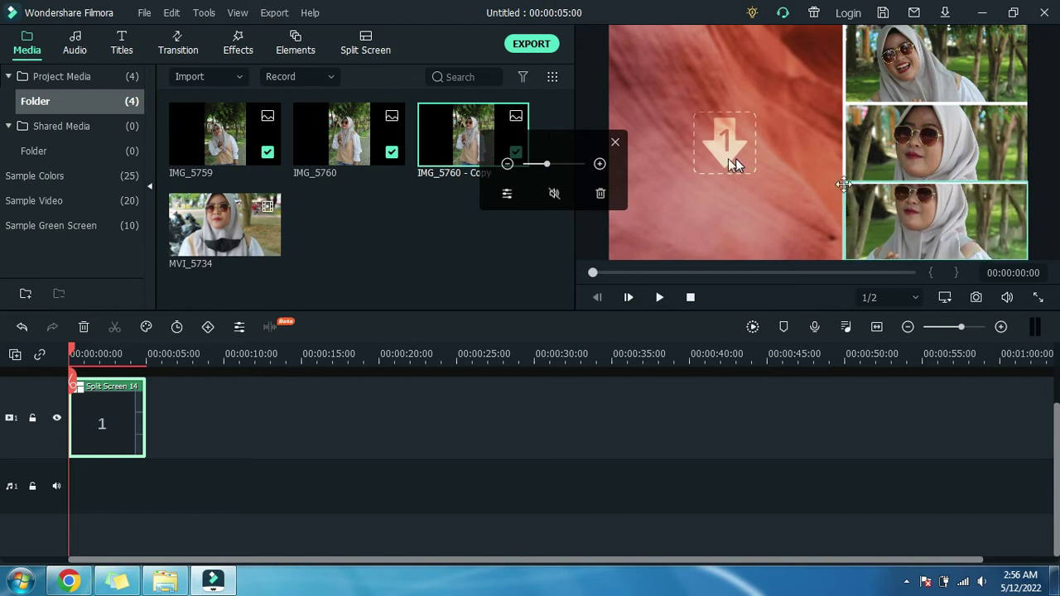
{"action": "left_click", "coordinate": [615, 142]}
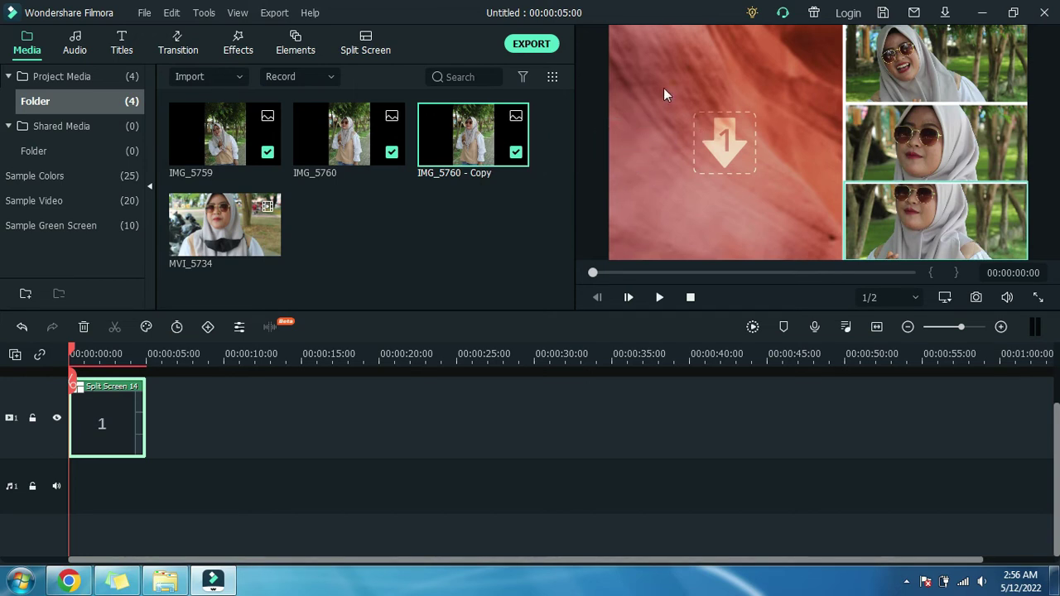
Place the MVI_5734 video in area 1 of the split screen and mute its audio
{"action": "left_click_drag", "start_coordinate": [199, 233], "coordinate": [714, 143]}
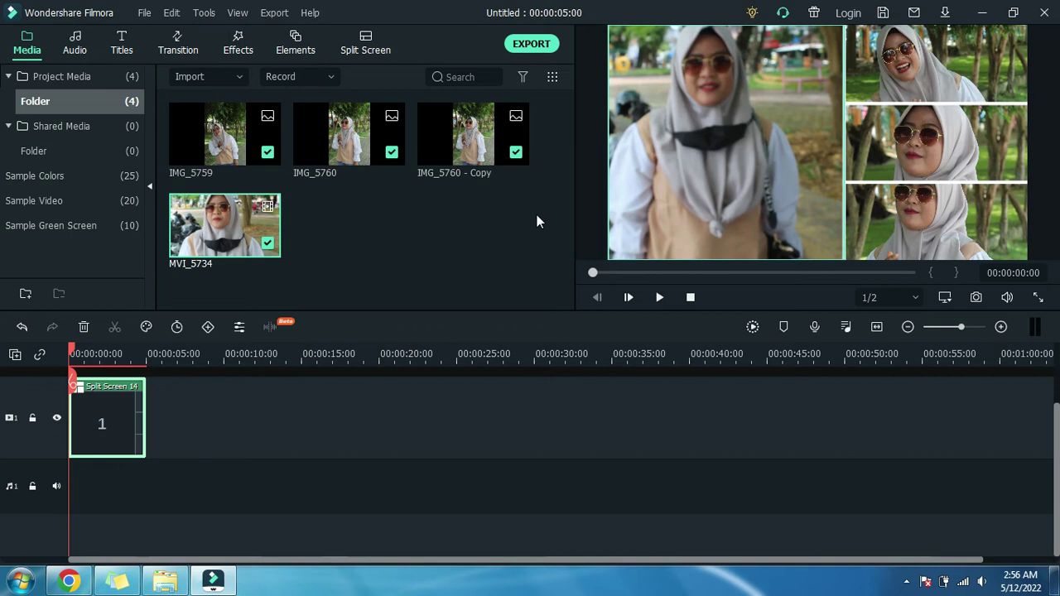
{"action": "left_click", "coordinate": [682, 152]}
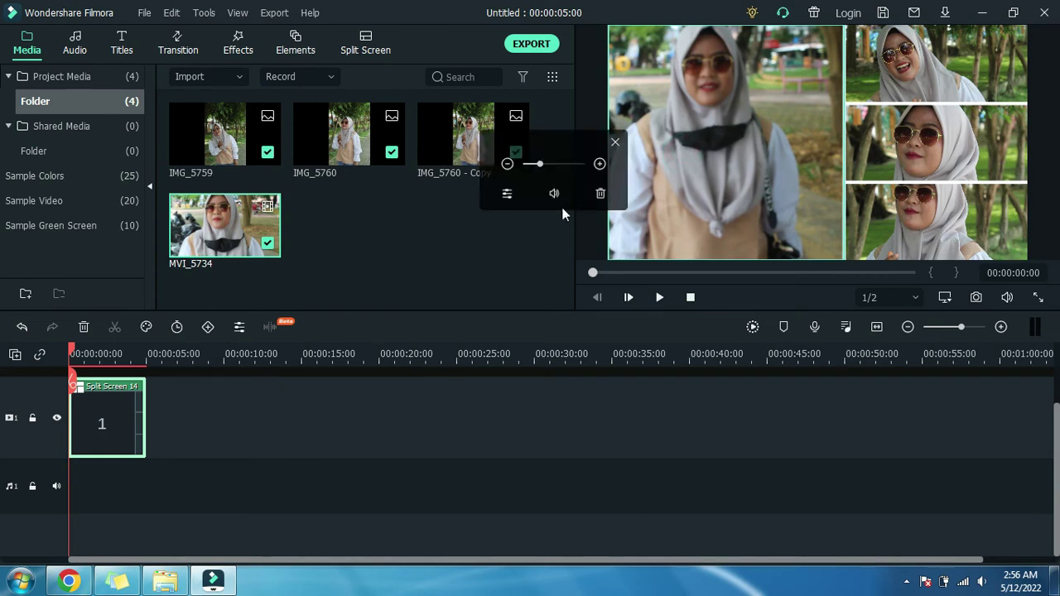
{"action": "left_click", "coordinate": [555, 194]}
{"action": "left_click", "coordinate": [615, 145]}
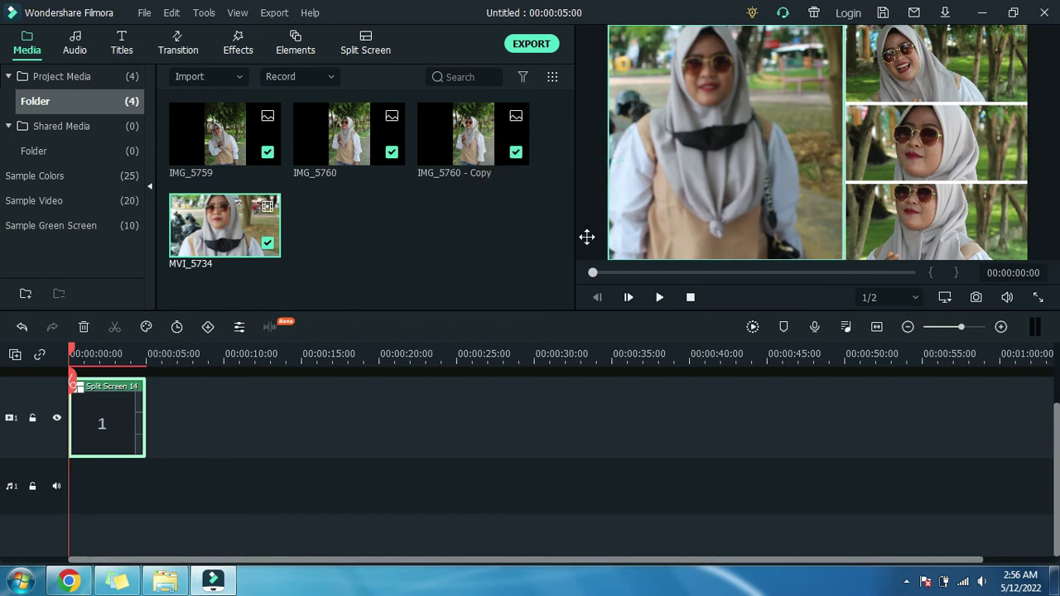
Play the filled split-screen clip in the preview
{"action": "left_click", "coordinate": [661, 298]}
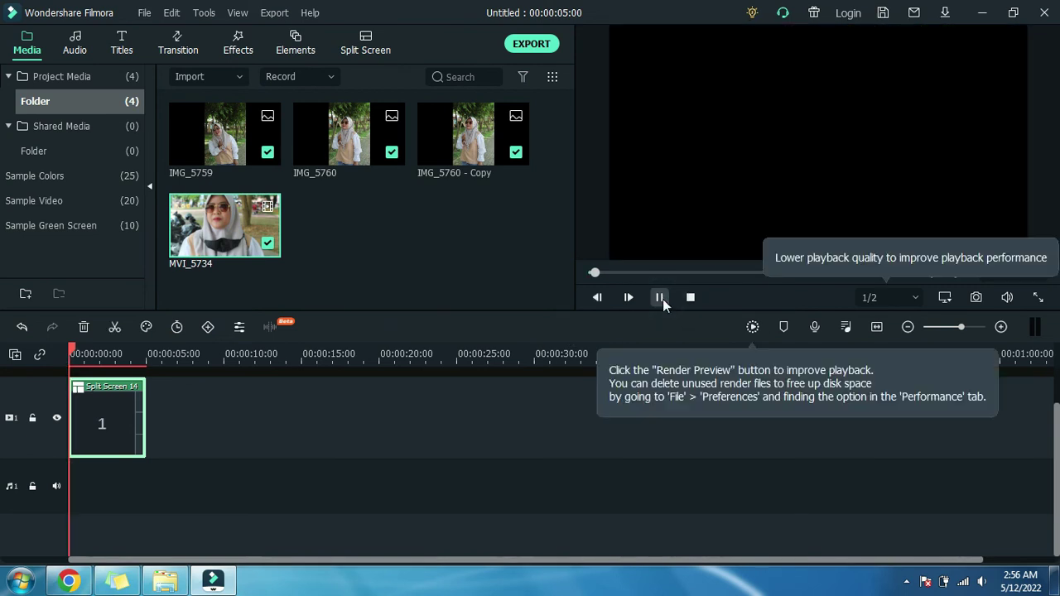